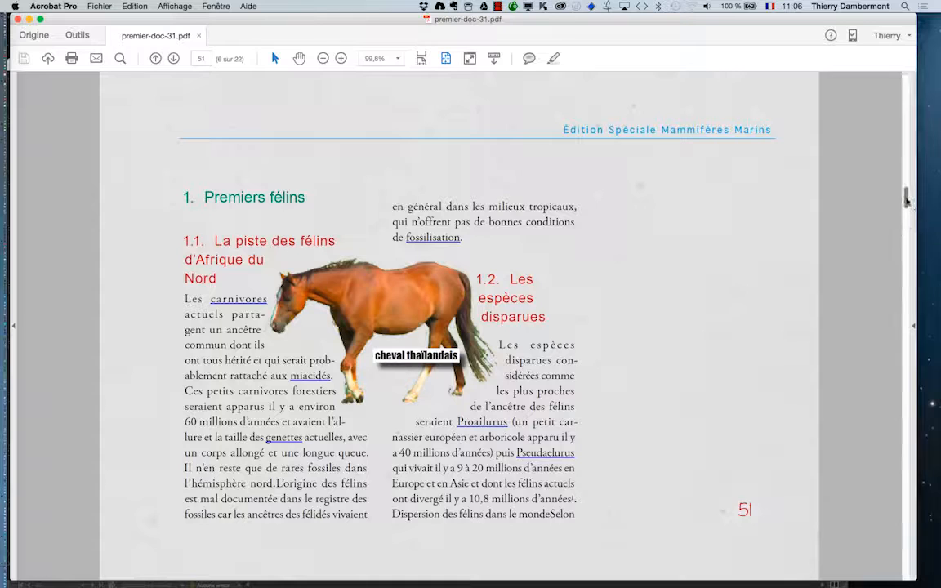
Go to the contents page of the PDF and follow the entry "La piste des félins d'Afrique du Nord".
{"action": "left_click_drag", "start_coordinate": [906, 200], "coordinate": [882, 55]}
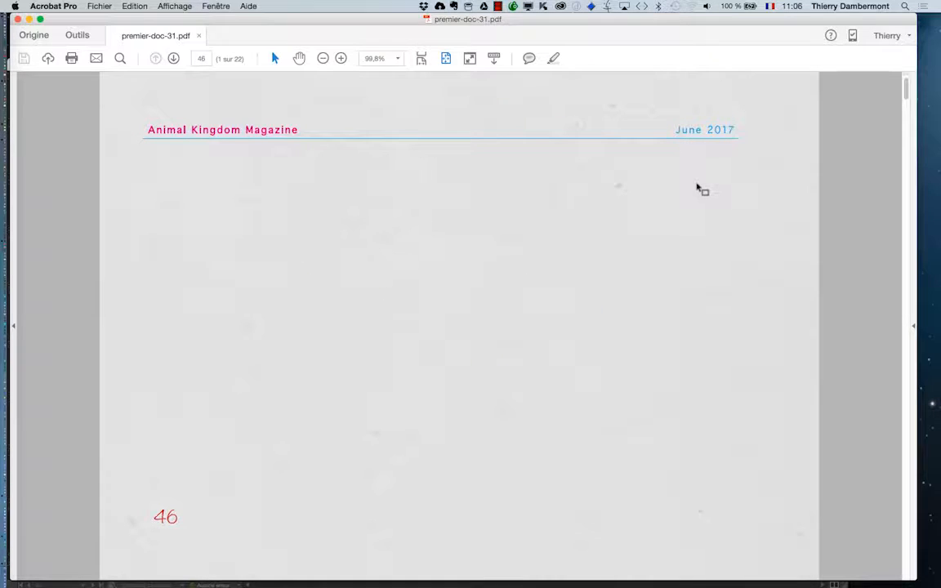
{"action": "key", "text": "Right"}
{"action": "key", "text": "Right"}
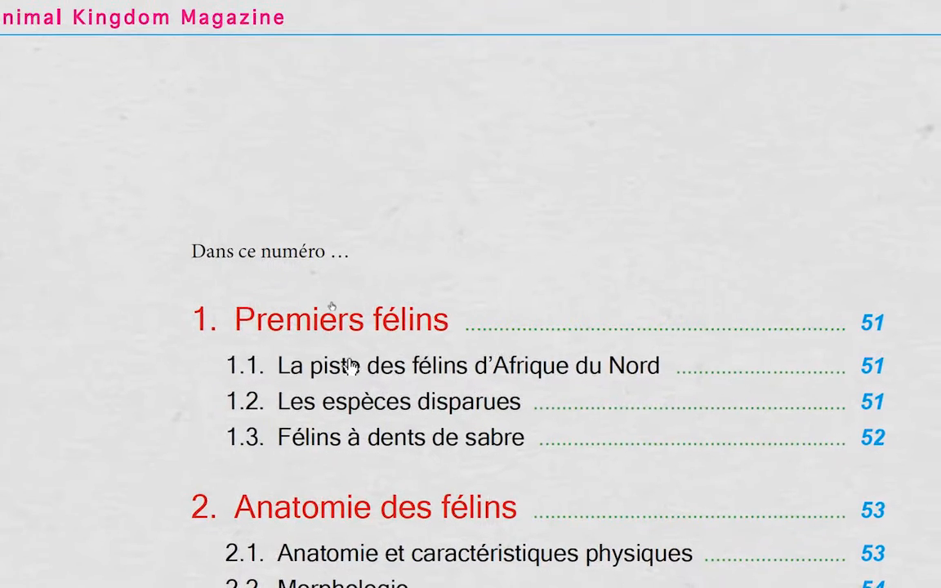
{"action": "left_click", "coordinate": [350, 364]}
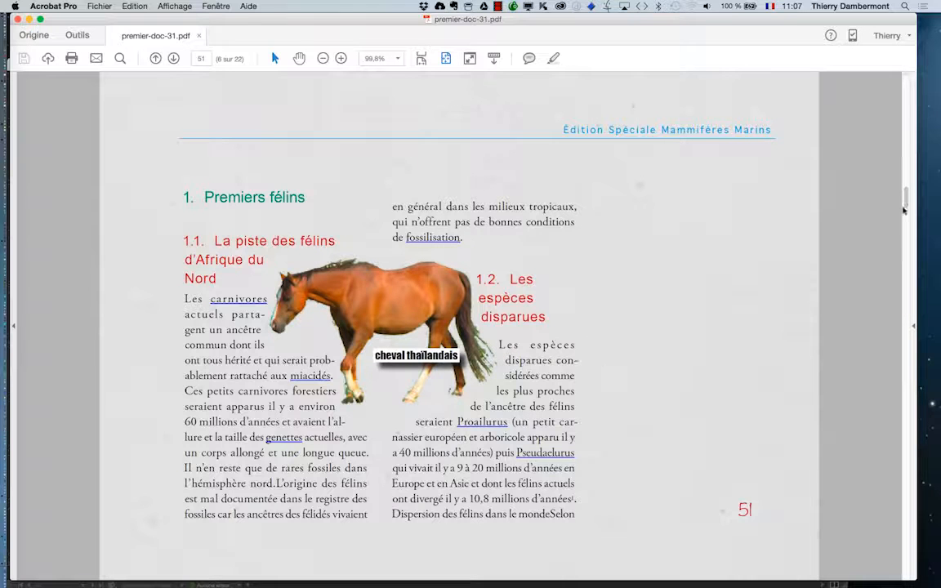
Return to the PDF's contents page and follow the entry "Détail sur les papilles".
{"action": "left_click_drag", "start_coordinate": [905, 198], "coordinate": [907, 56]}
{"action": "scroll", "coordinate": [662, 229], "scroll_direction": "down", "scroll_amount": 4}
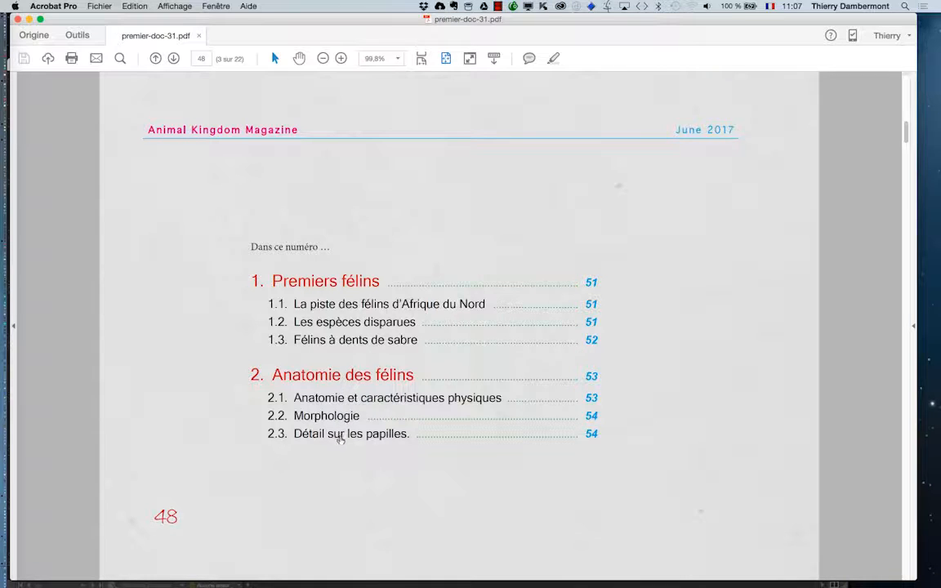
{"action": "left_click", "coordinate": [339, 437]}
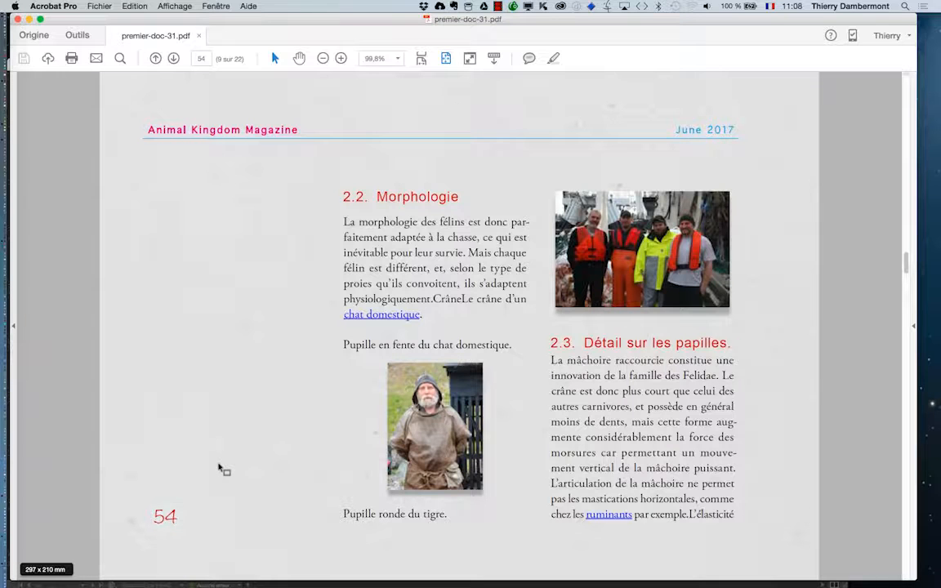
Switch to InDesign and open the A-Gabarit master spread at 50% zoom.
{"action": "key", "text": "super+Tab"}
{"action": "key", "text": "super+Tab"}
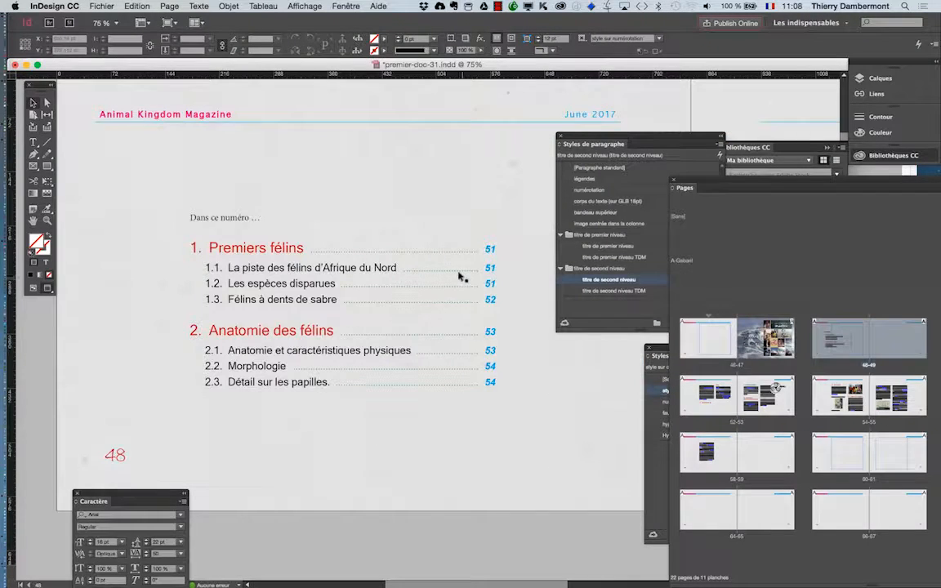
{"action": "mouse_move", "coordinate": [737, 181]}
{"action": "left_mouse_down"}
{"action": "mouse_move", "coordinate": [550, 153]}
{"action": "mouse_move", "coordinate": [425, 111]}
{"action": "left_mouse_up"}
{"action": "double_click", "coordinate": [720, 208]}
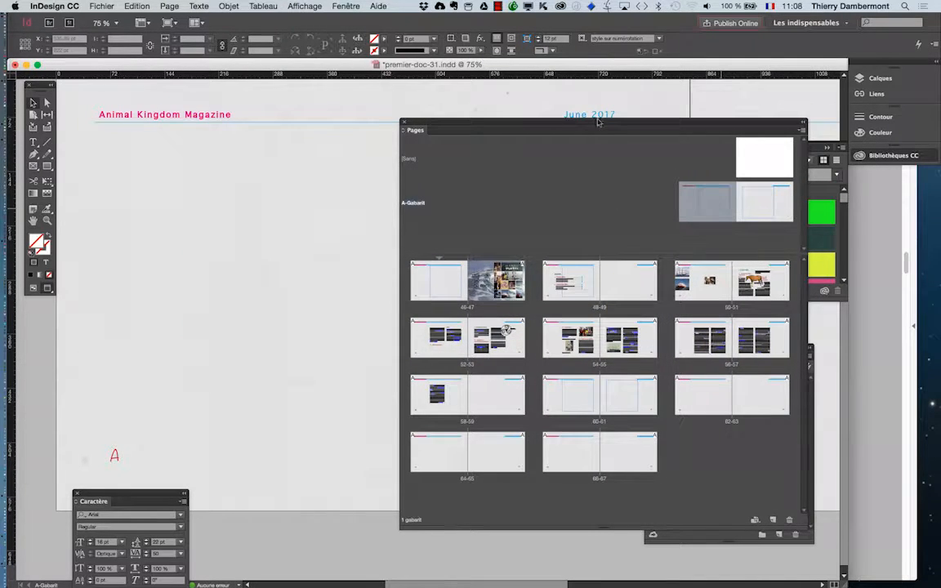
{"action": "left_click_drag", "start_coordinate": [597, 121], "coordinate": [604, 259]}
{"action": "key", "text": "super+minus"}
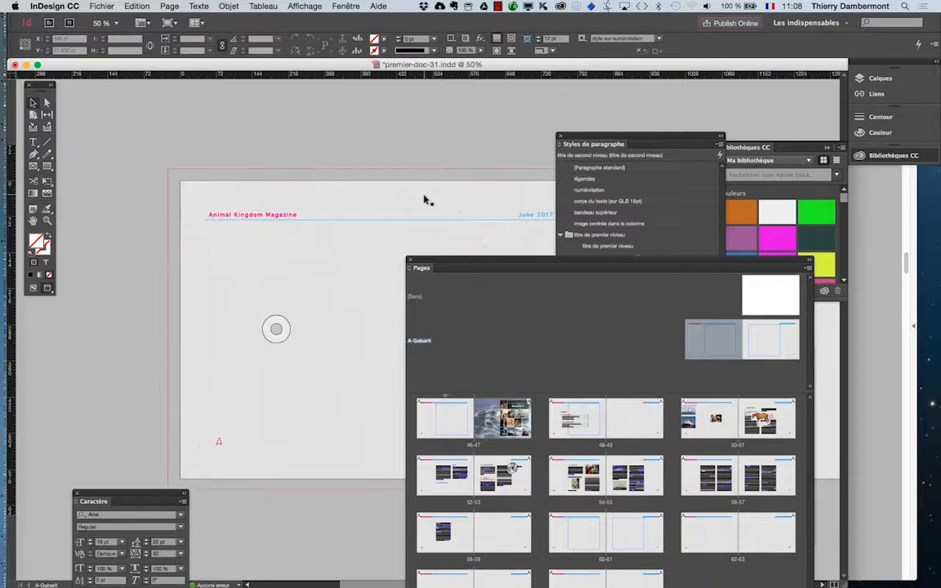
Close the paragraph styles and library panels and move the Pages panel clear of the master spread.
{"action": "left_click", "coordinate": [560, 137]}
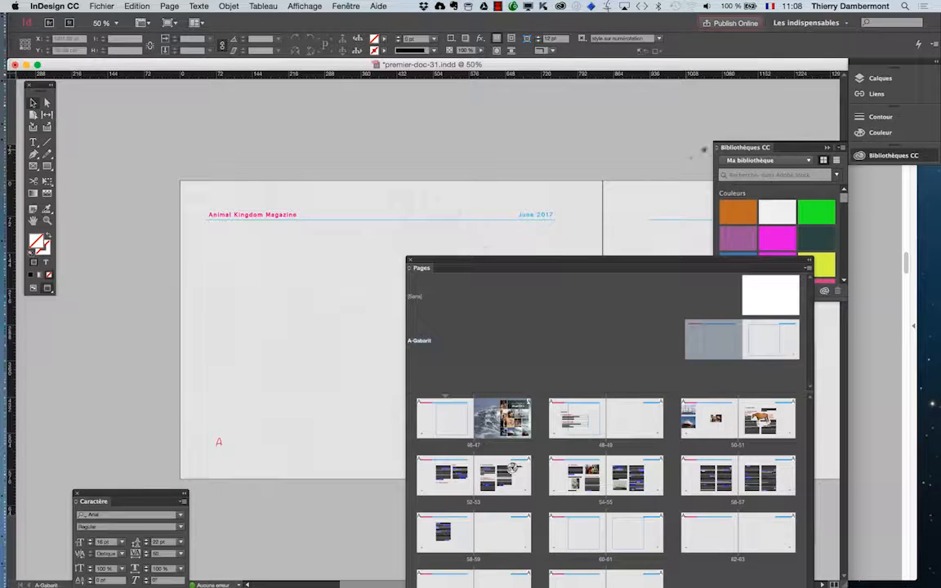
{"action": "left_click", "coordinate": [710, 140]}
{"action": "left_click_drag", "start_coordinate": [424, 267], "coordinate": [641, 298]}
{"action": "scroll", "coordinate": [415, 301], "scroll_direction": "right", "scroll_amount": 4}
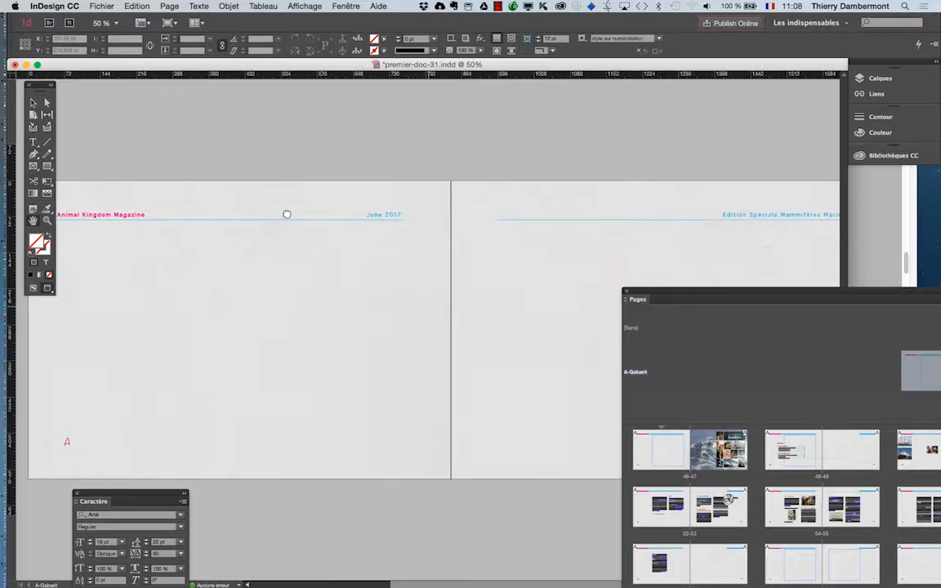
{"action": "left_click_drag", "start_coordinate": [641, 294], "coordinate": [712, 337]}
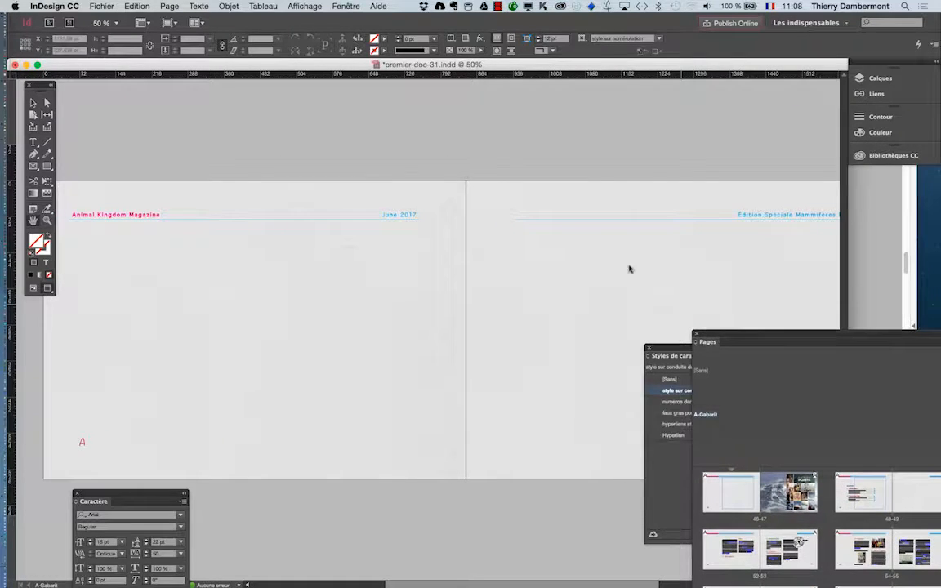
Display the Calques panel as a floating panel over the spread and lock the "fond" layer.
{"action": "left_click", "coordinate": [348, 6]}
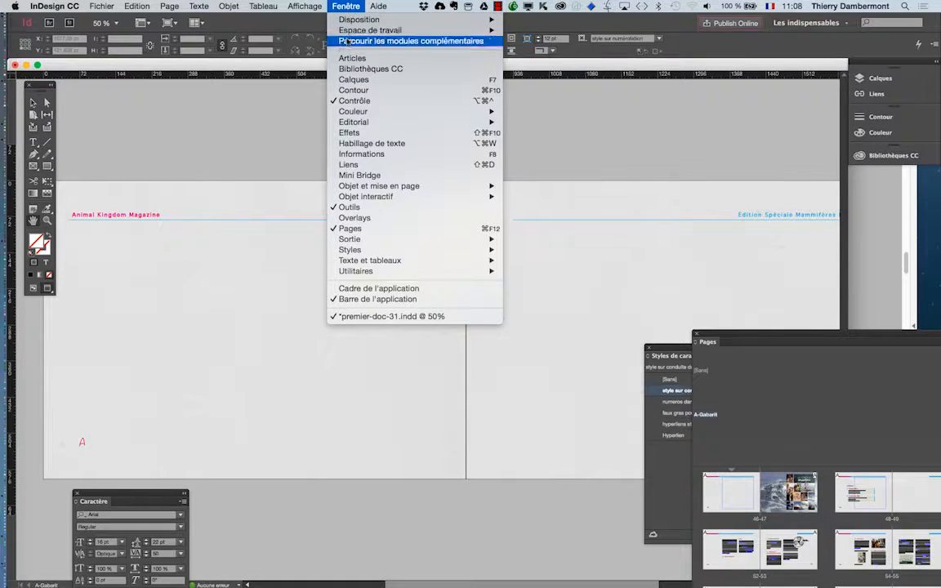
{"action": "left_click", "coordinate": [354, 81]}
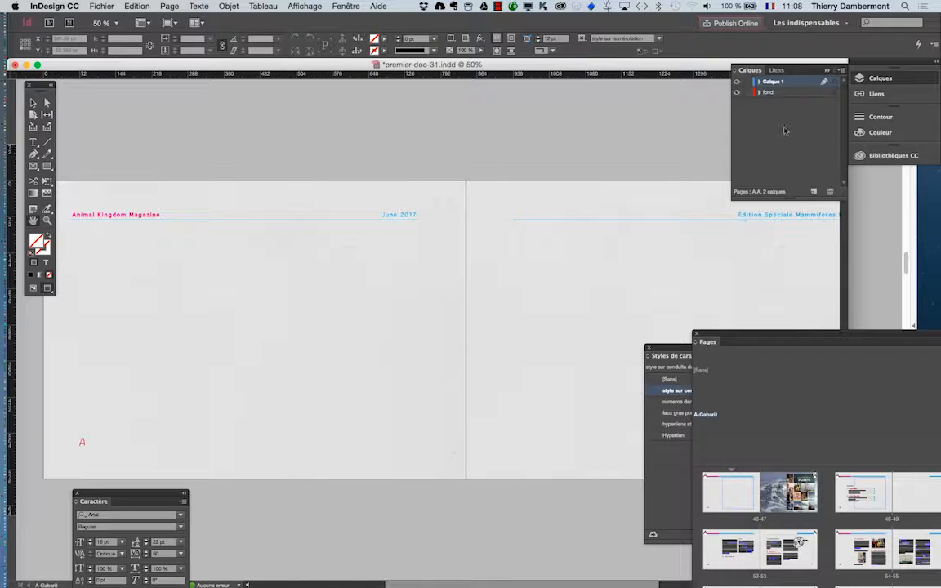
{"action": "left_click_drag", "start_coordinate": [747, 72], "coordinate": [506, 141]}
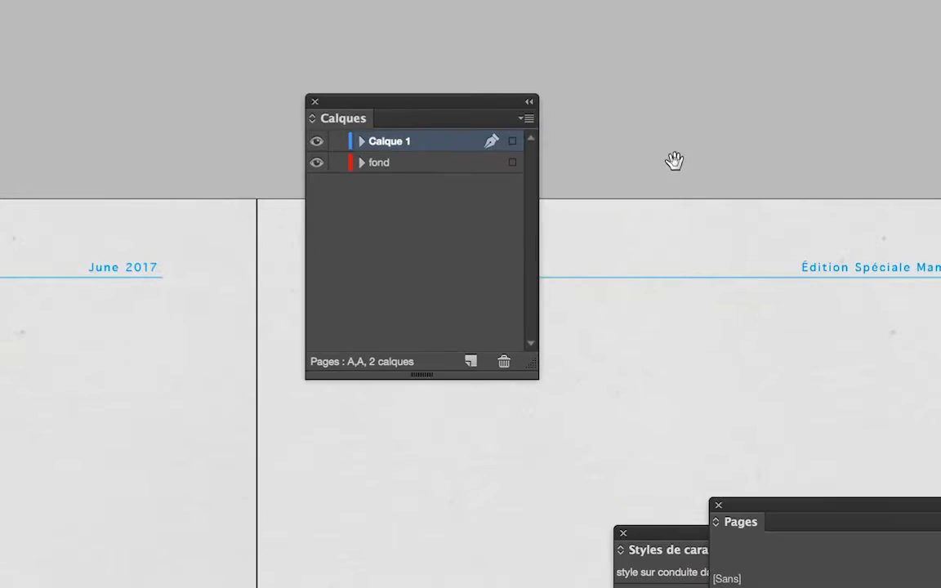
{"action": "left_click", "coordinate": [593, 165]}
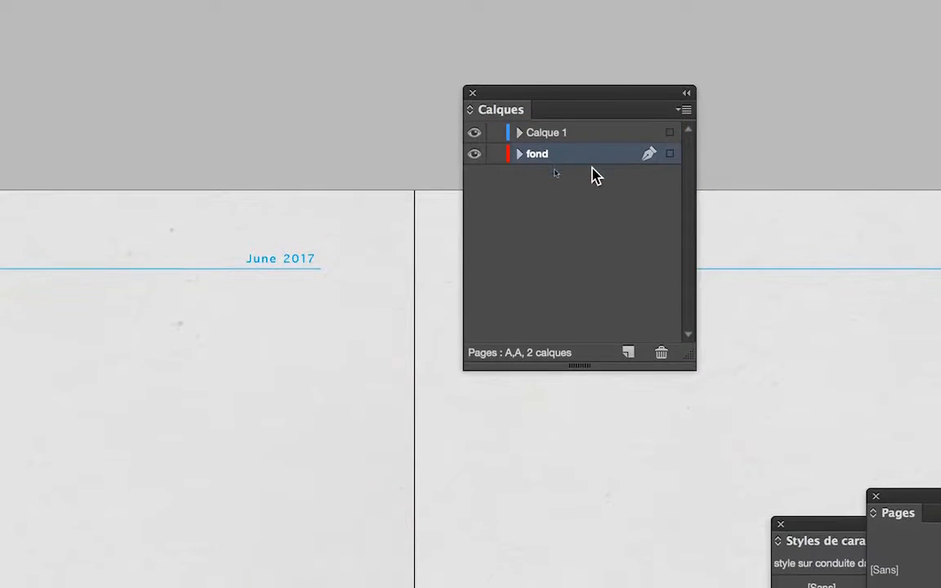
{"action": "left_click", "coordinate": [557, 161]}
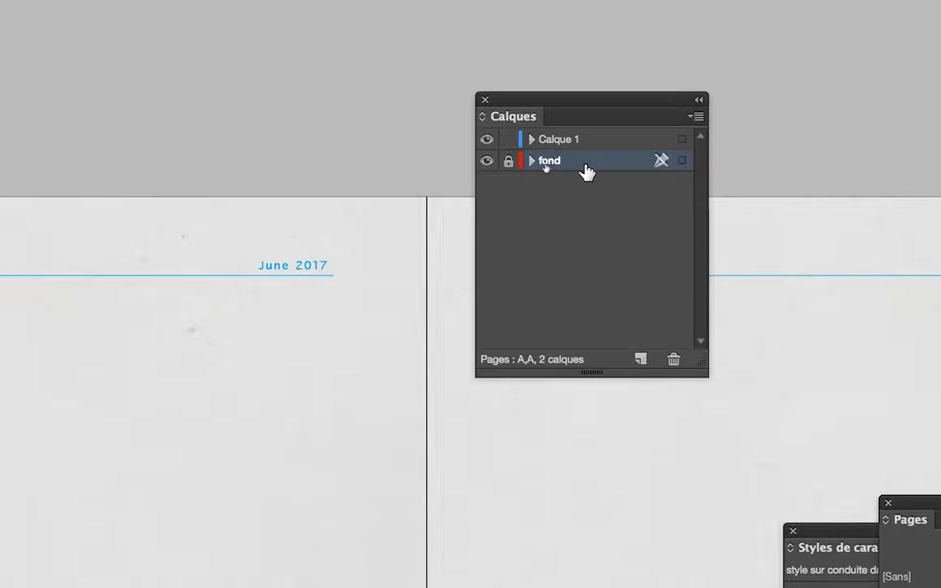
Create a new layer above Calque 1 and name it "interactif".
{"action": "left_click", "coordinate": [602, 143]}
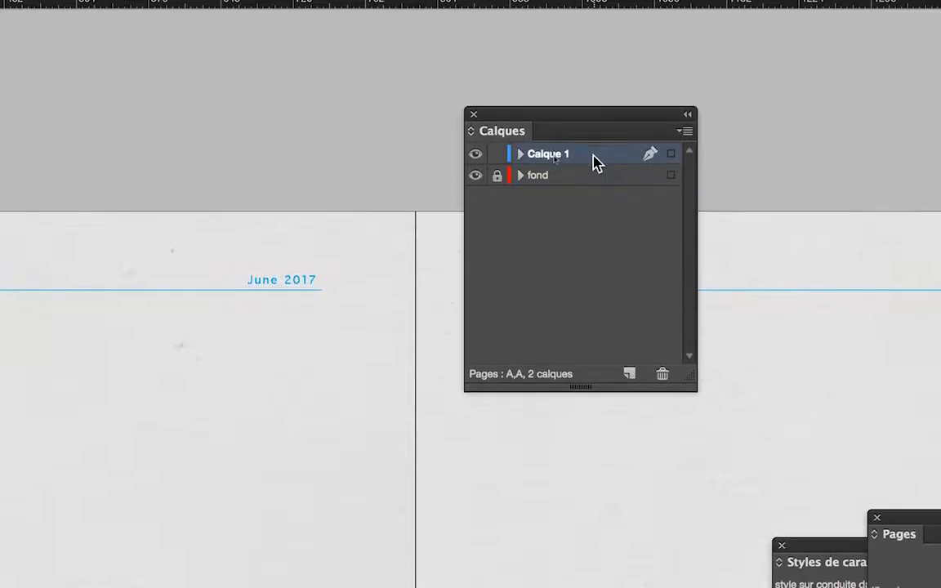
{"action": "left_click", "coordinate": [608, 238]}
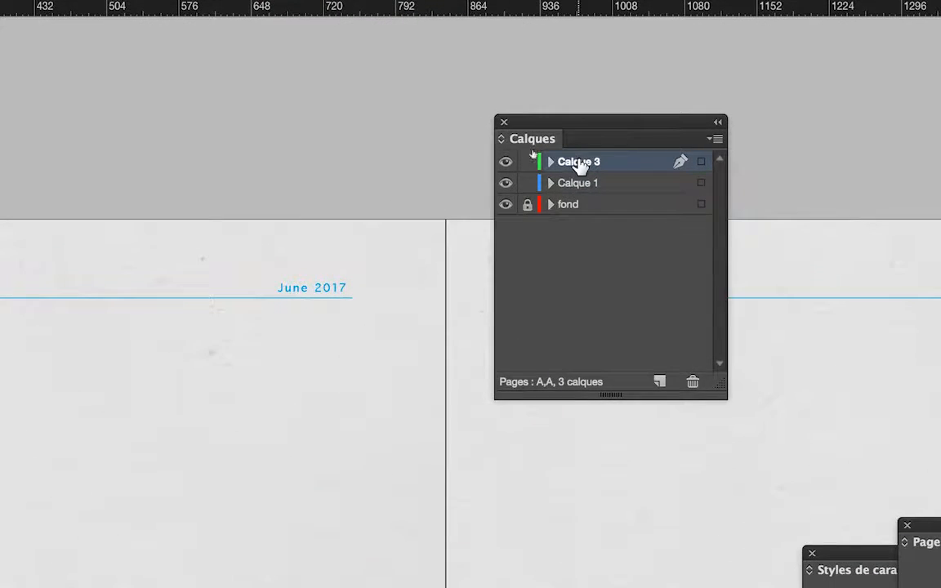
{"action": "double_click", "coordinate": [577, 156]}
{"action": "type", "text": "interactif"}
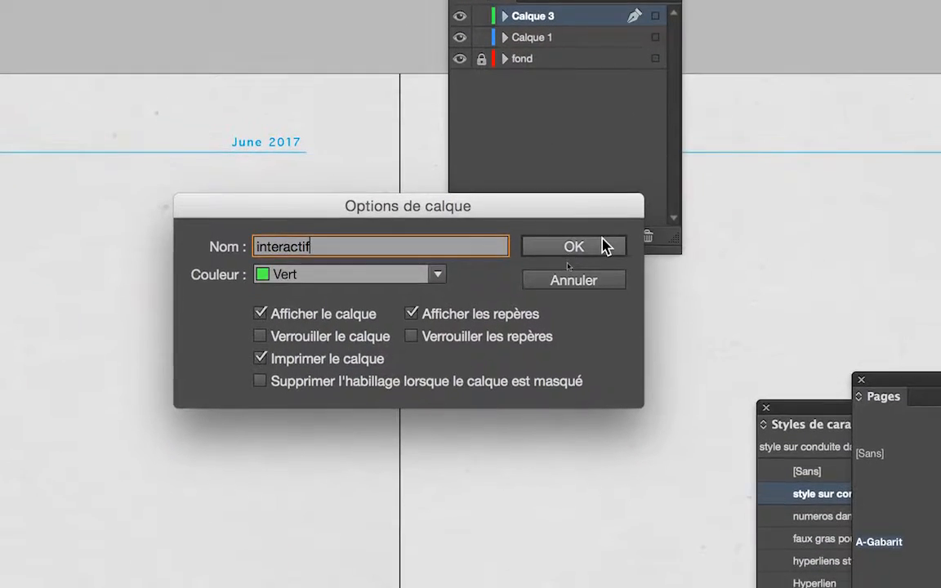
{"action": "left_click", "coordinate": [604, 247]}
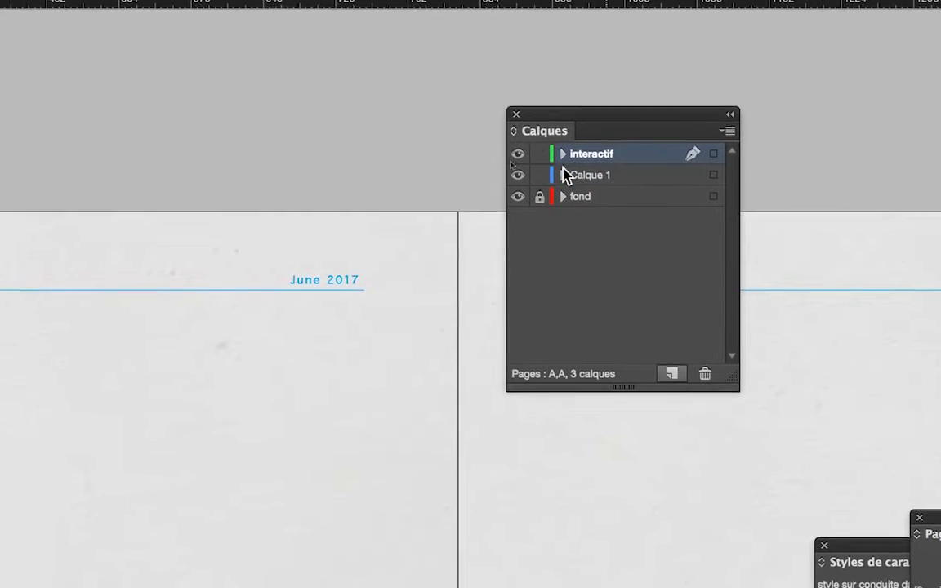
Lock Calque 1, rename it "texte et images dans le flux", and widen the layer list to fit the name.
{"action": "left_click", "coordinate": [516, 181]}
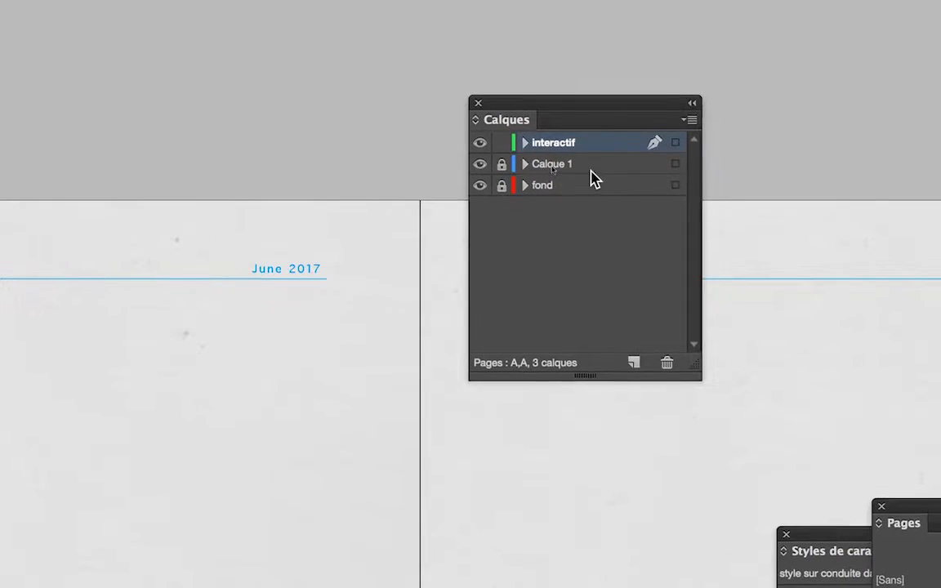
{"action": "double_click", "coordinate": [582, 164]}
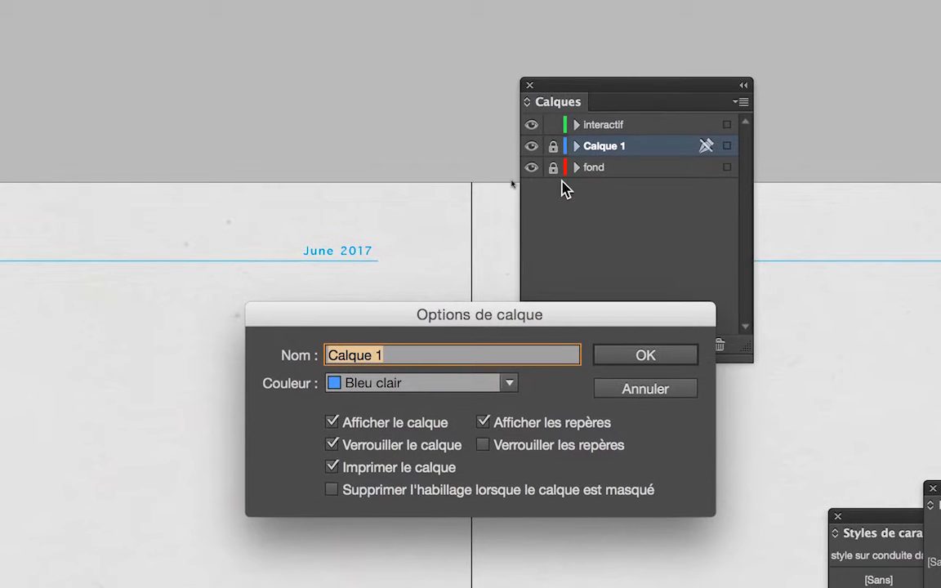
{"action": "type", "text": "t"}
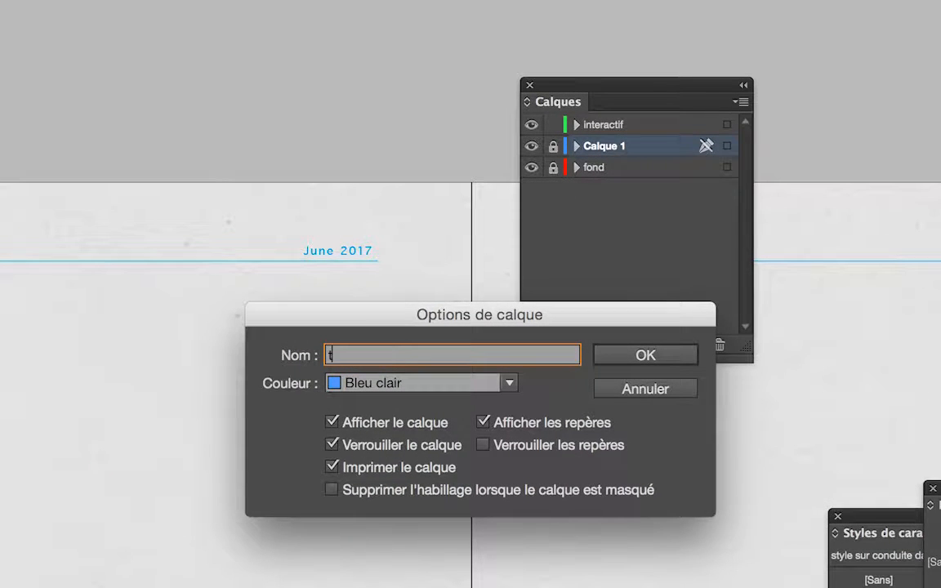
{"action": "type", "text": "exte et images dans le flux"}
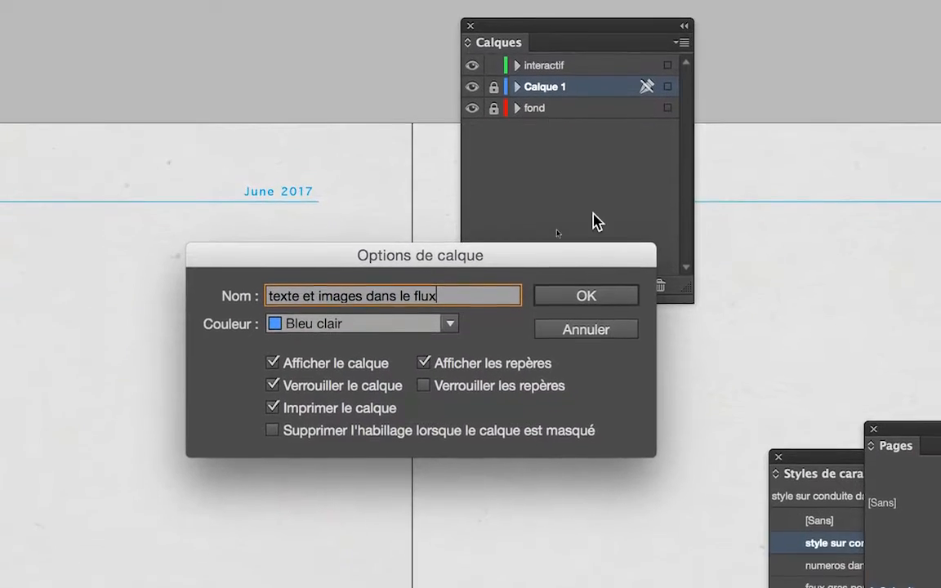
{"action": "left_click", "coordinate": [594, 243]}
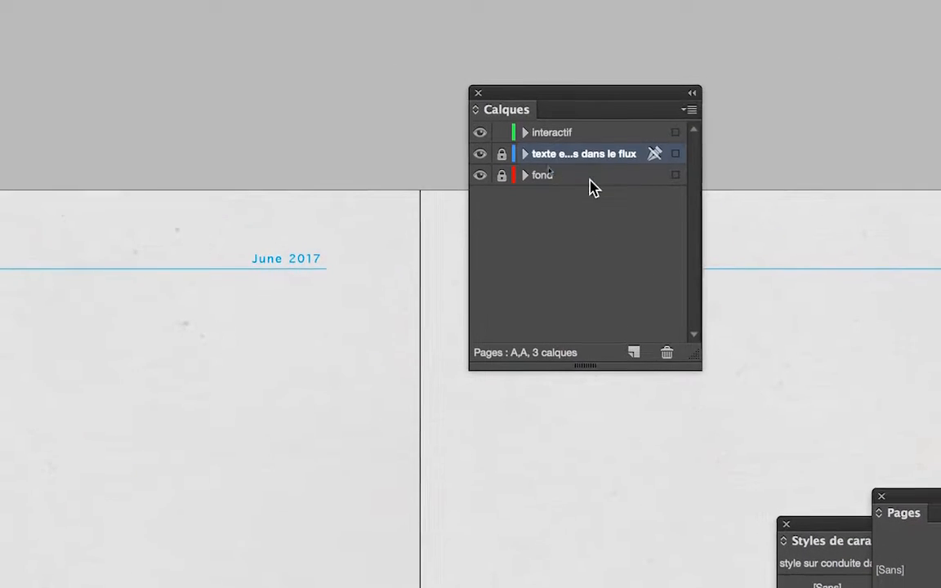
{"action": "left_click_drag", "start_coordinate": [605, 262], "coordinate": [826, 278]}
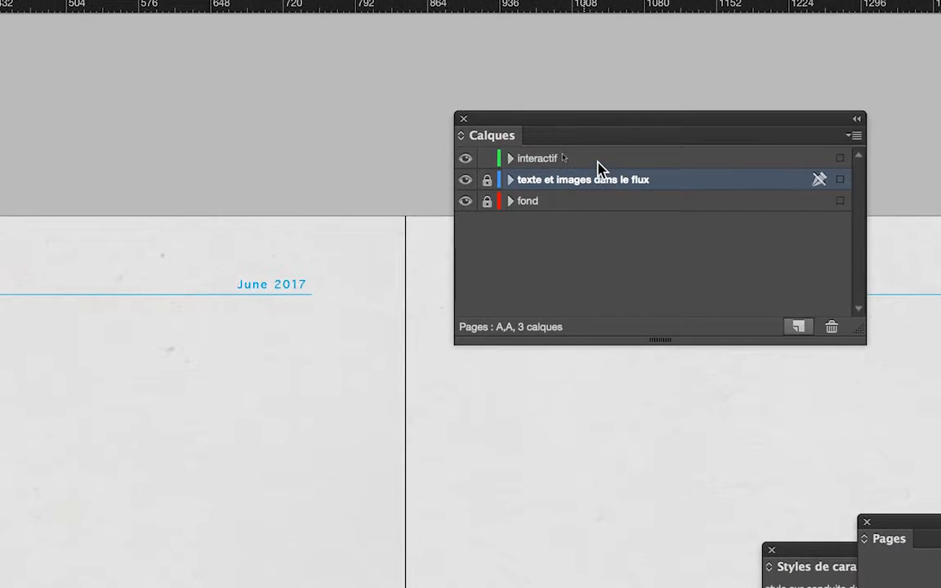
On the "interactif" layer, add a text frame above "June 2017" on the left master page reading "retour à la table des matières".
{"action": "left_click", "coordinate": [597, 144]}
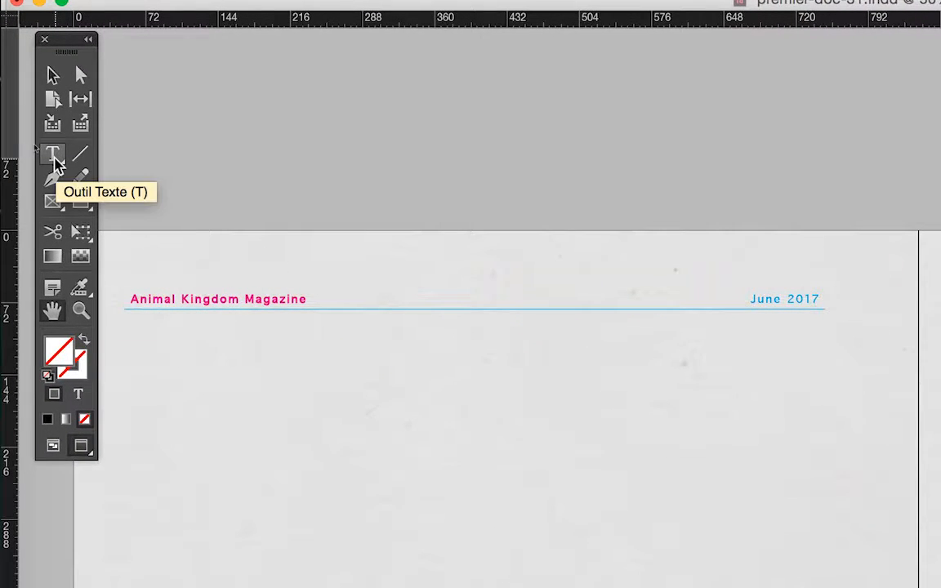
{"action": "left_click", "coordinate": [54, 158]}
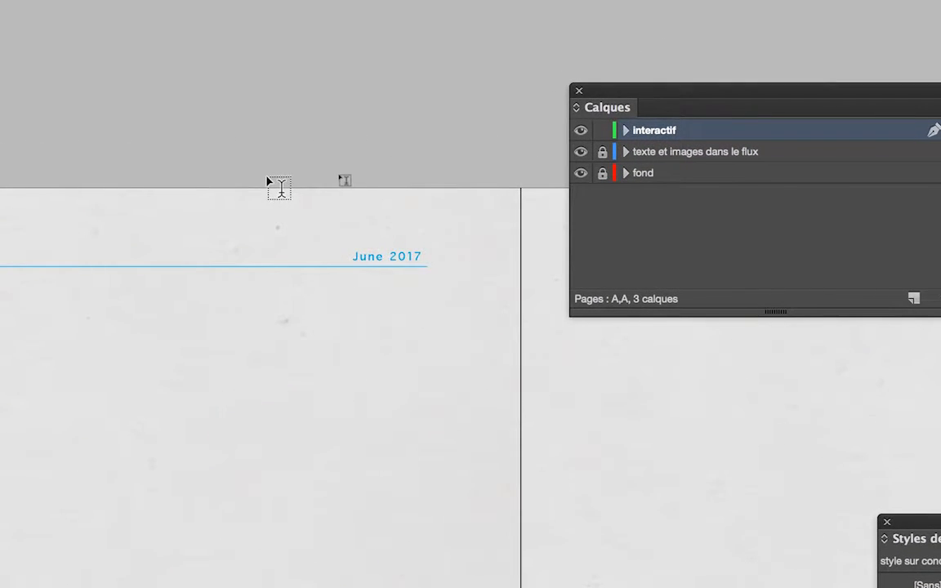
{"action": "left_click_drag", "start_coordinate": [274, 183], "coordinate": [330, 194]}
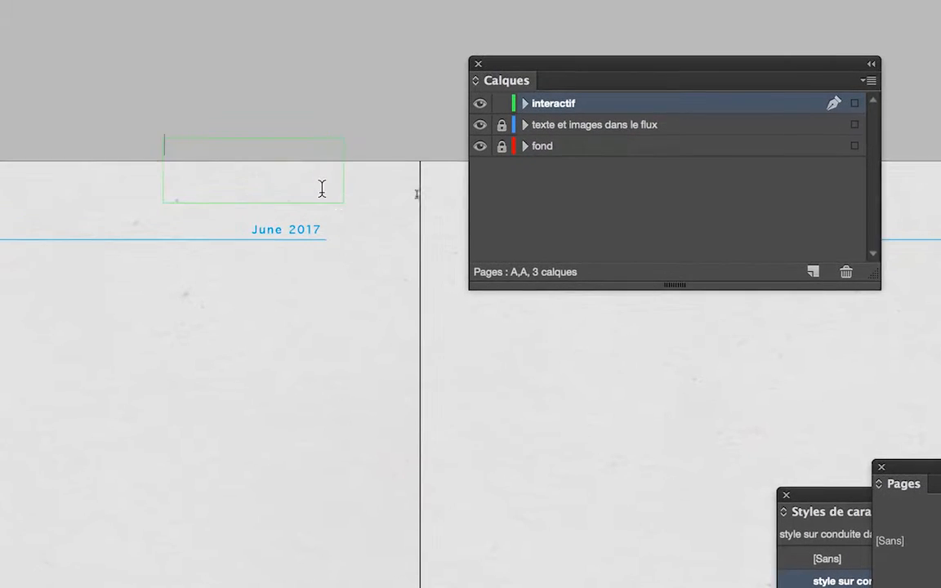
{"action": "type", "text": "reto"}
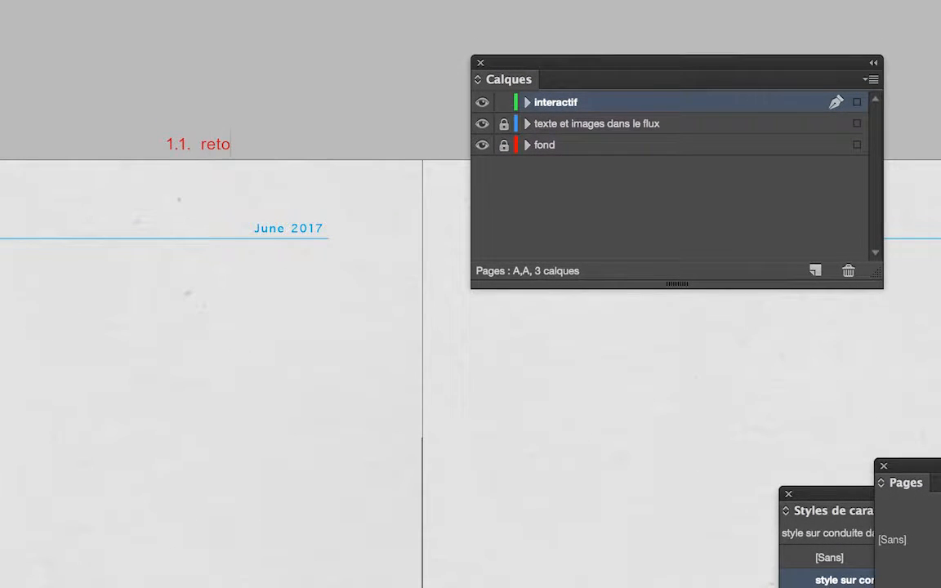
{"action": "type", "text": "ur à la table des matières"}
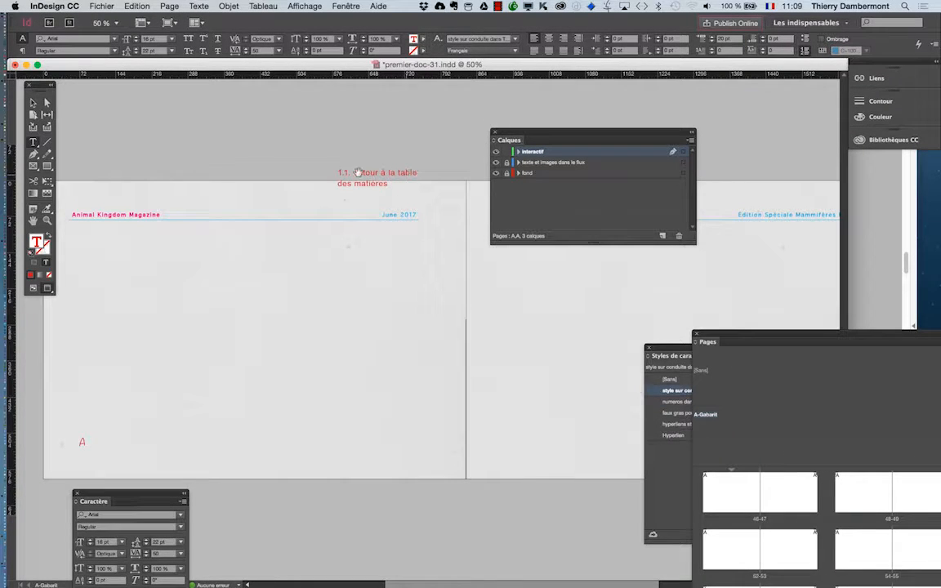
Show the guides and frame edges, and reposition the new text frame inside the page just above "June 2017".
{"action": "left_click", "coordinate": [34, 288]}
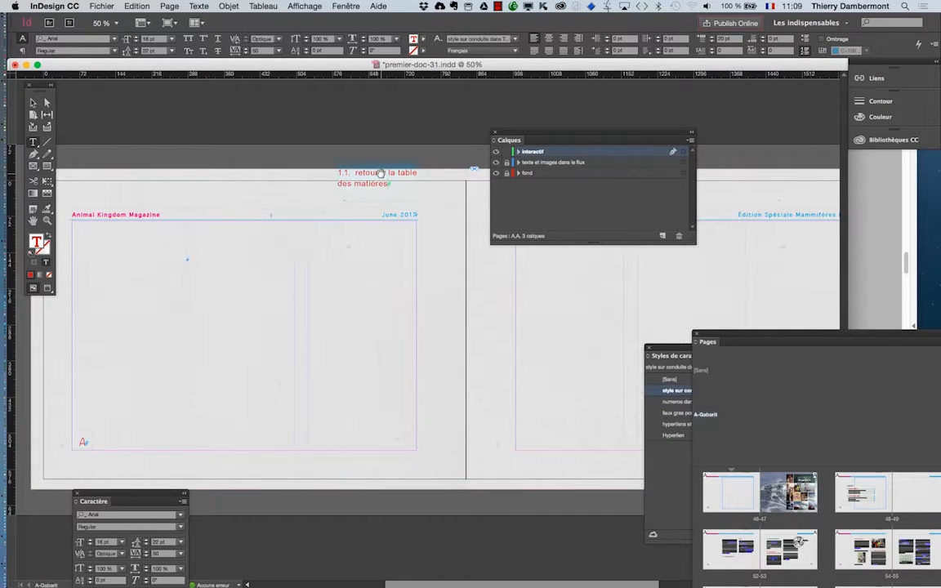
{"action": "key", "text": "super+1"}
{"action": "key", "text": "Escape"}
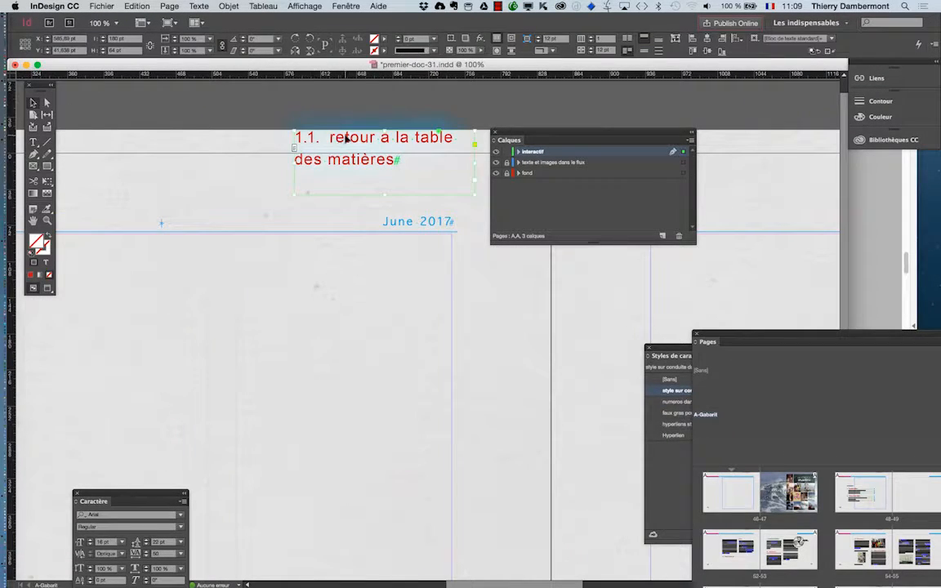
{"action": "left_click_drag", "start_coordinate": [365, 150], "coordinate": [318, 165]}
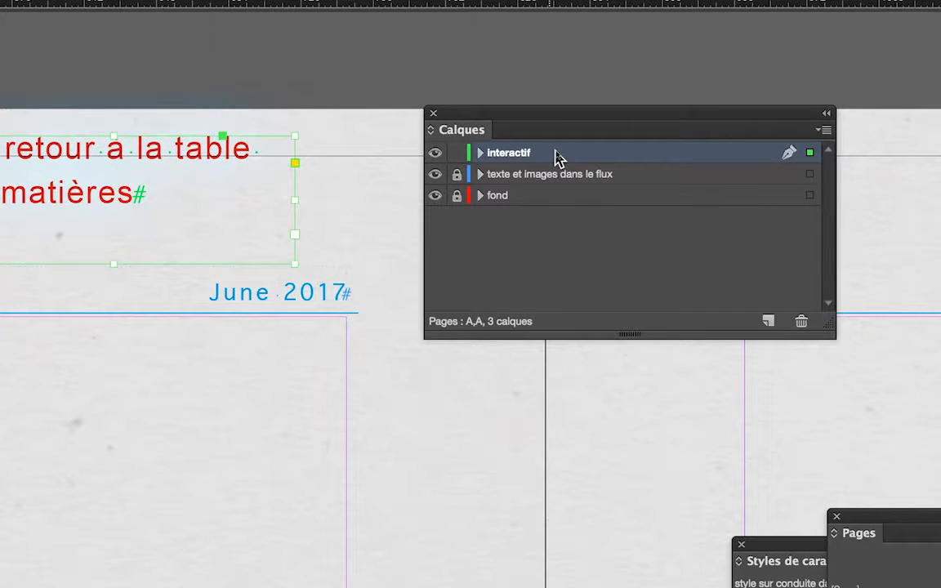
Set the "interactif" layer's colour to Vert foncé in its layer options.
{"action": "double_click", "coordinate": [556, 157]}
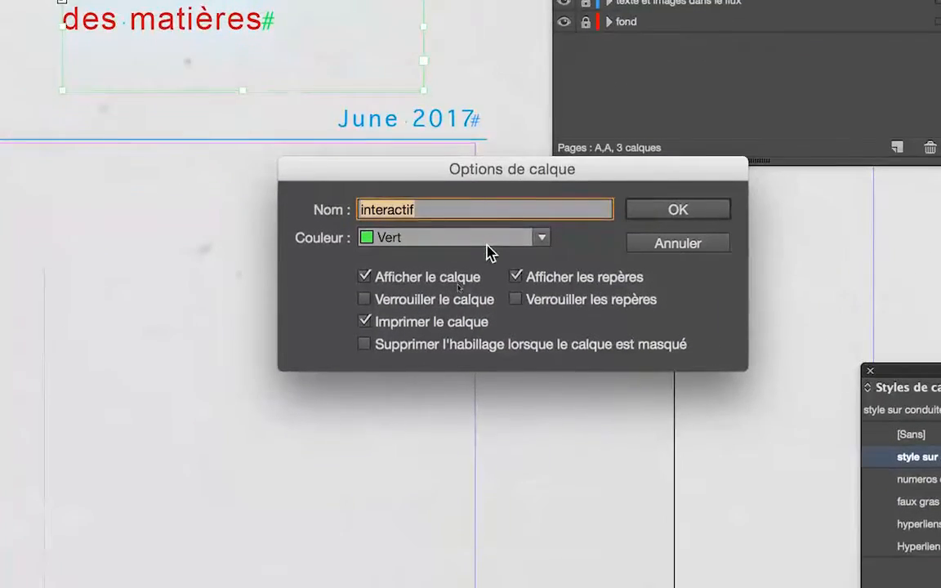
{"action": "left_click", "coordinate": [448, 304]}
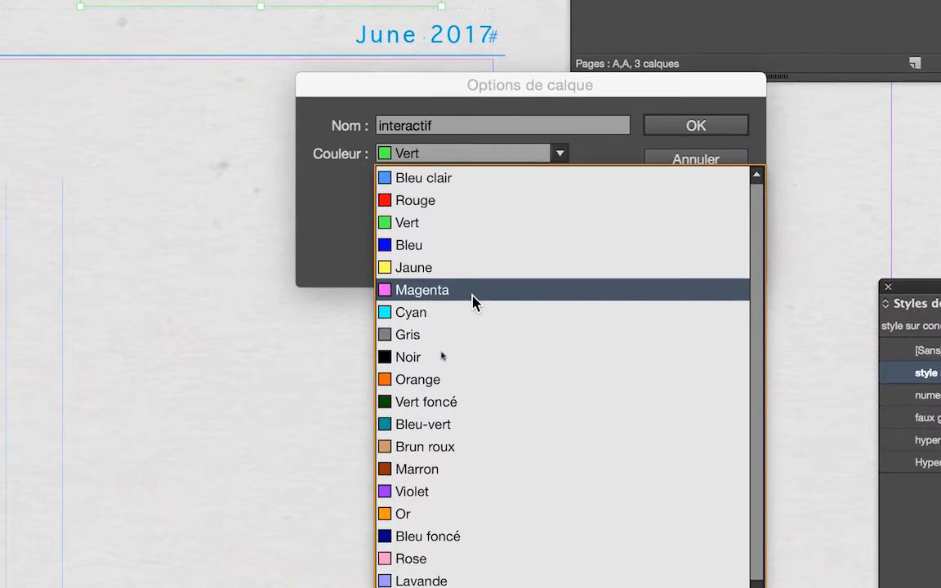
{"action": "left_click", "coordinate": [470, 400]}
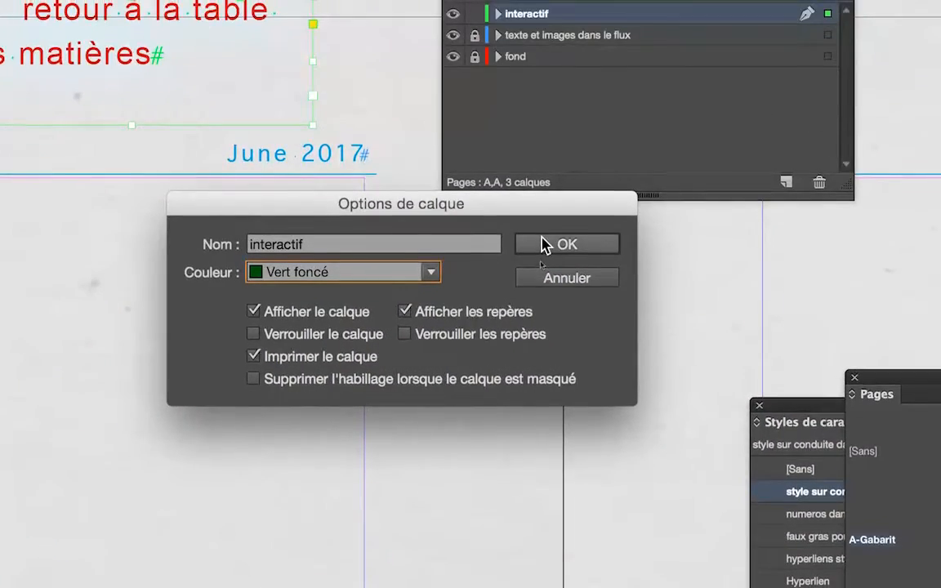
{"action": "left_click", "coordinate": [586, 196]}
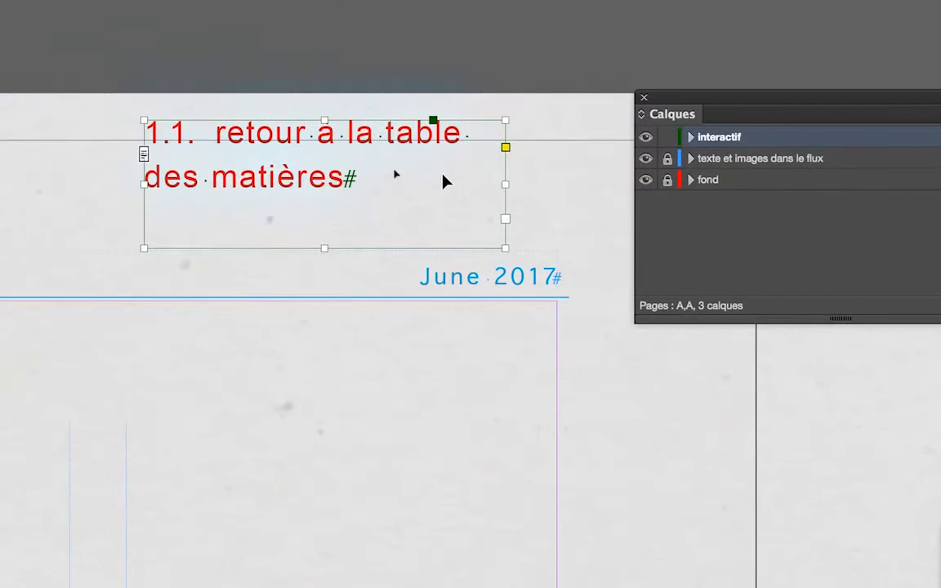
{"action": "left_click", "coordinate": [441, 107]}
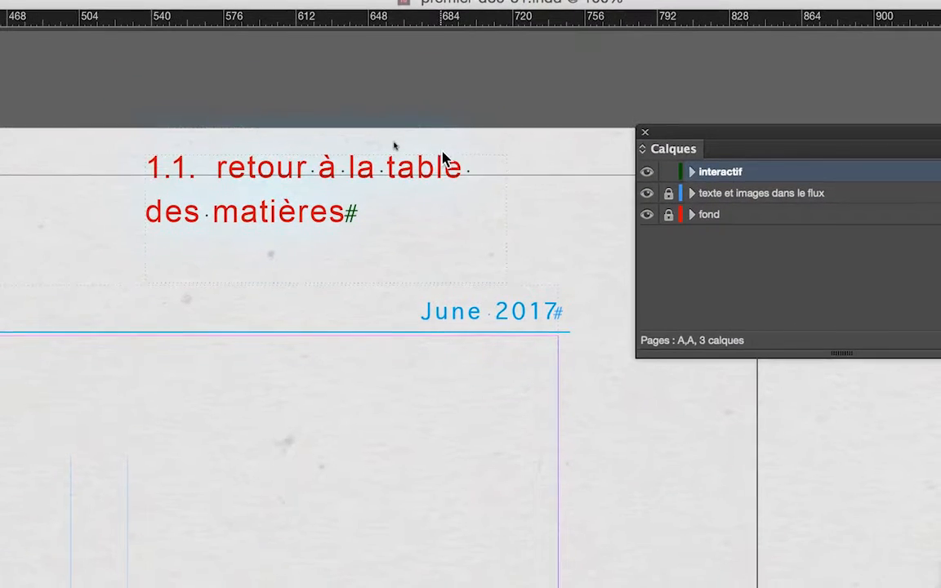
Apply the [Paragraphe standard] paragraph style to the "retour à la table des matières" text frame.
{"action": "left_click", "coordinate": [394, 147]}
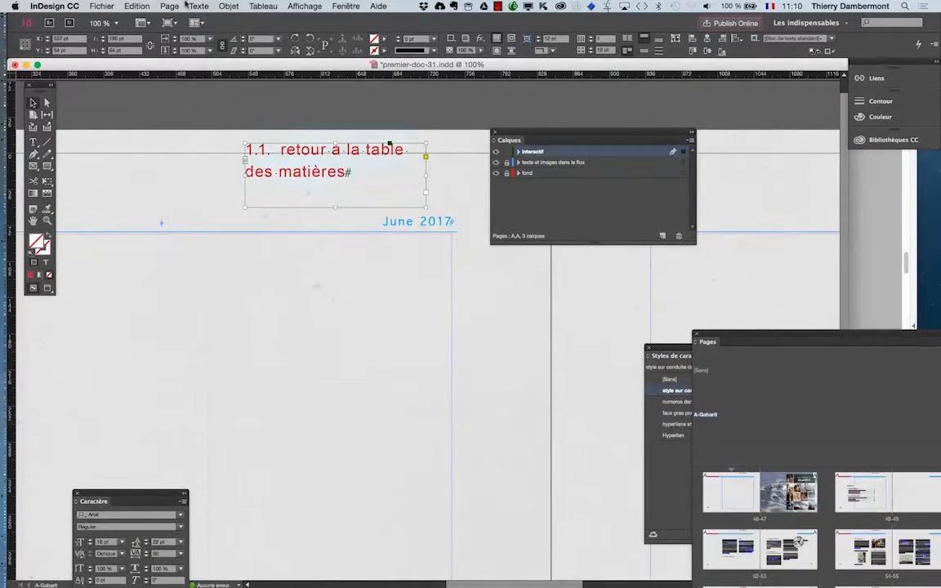
{"action": "left_click", "coordinate": [198, 6]}
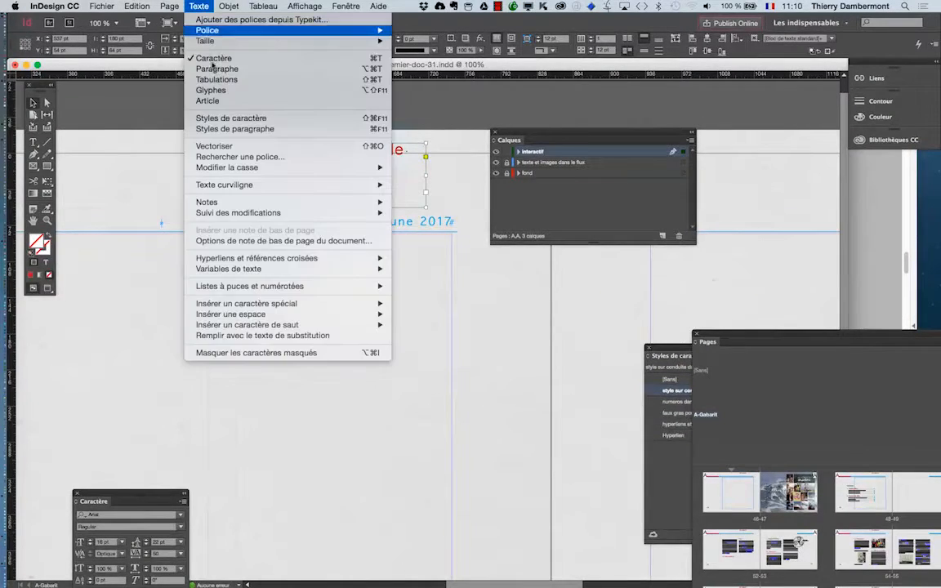
{"action": "left_click", "coordinate": [234, 128]}
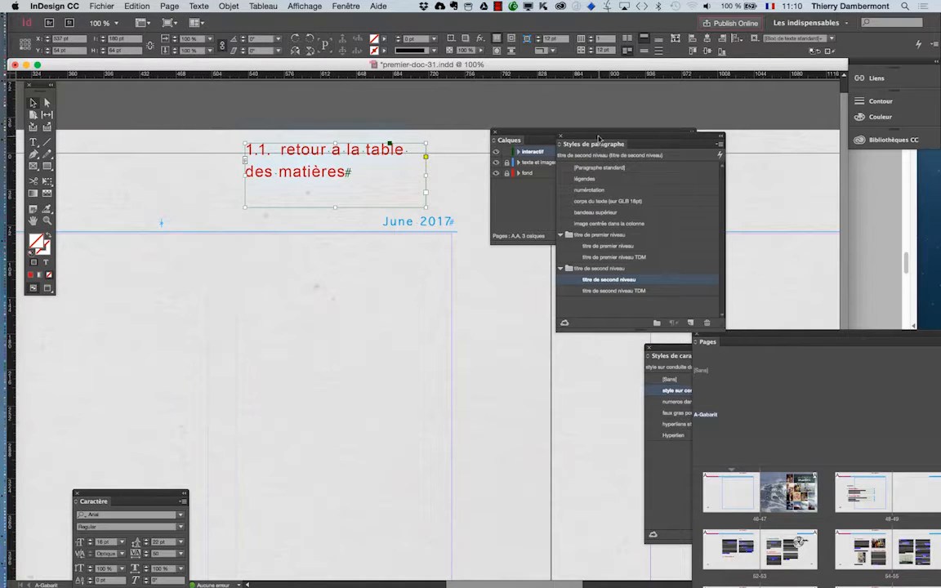
{"action": "left_click_drag", "start_coordinate": [599, 137], "coordinate": [305, 226]}
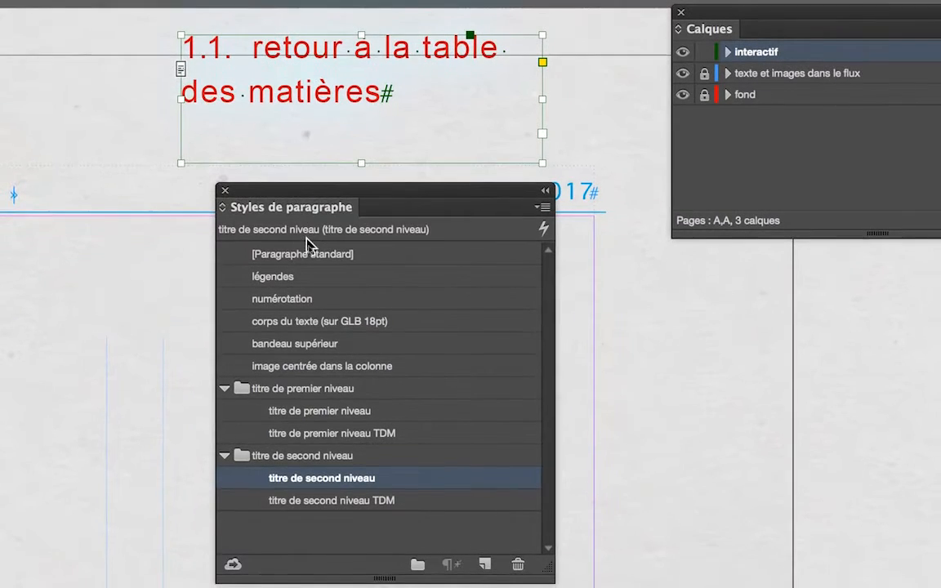
{"action": "left_click", "coordinate": [309, 253]}
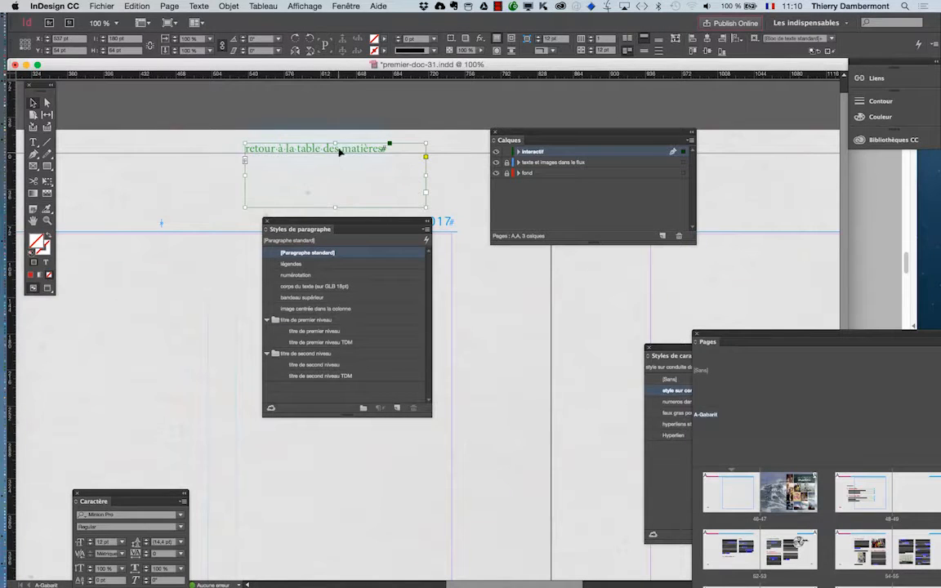
Reset the return text's character style to [Sans] and close the character styles.
{"action": "left_click_drag", "start_coordinate": [665, 348], "coordinate": [84, 125]}
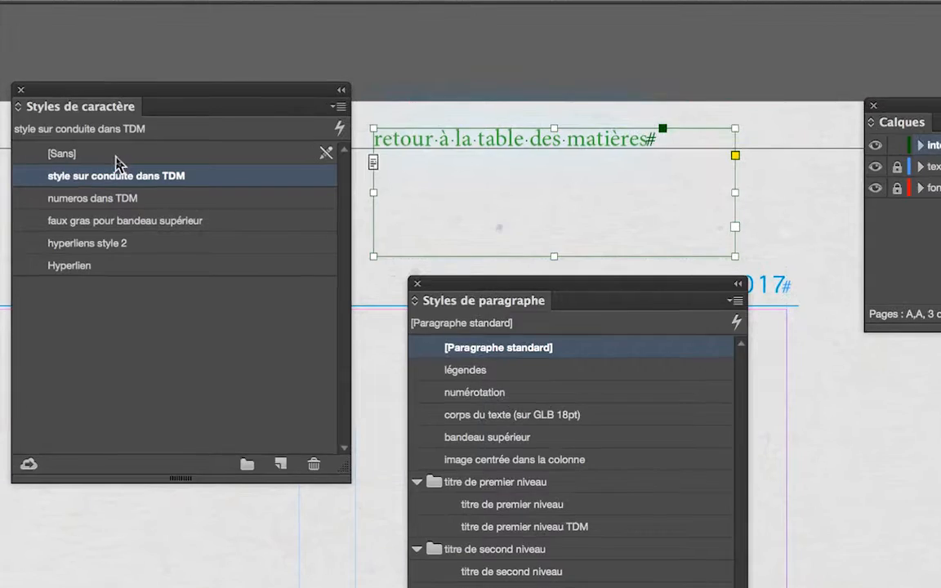
{"action": "left_click", "coordinate": [115, 155]}
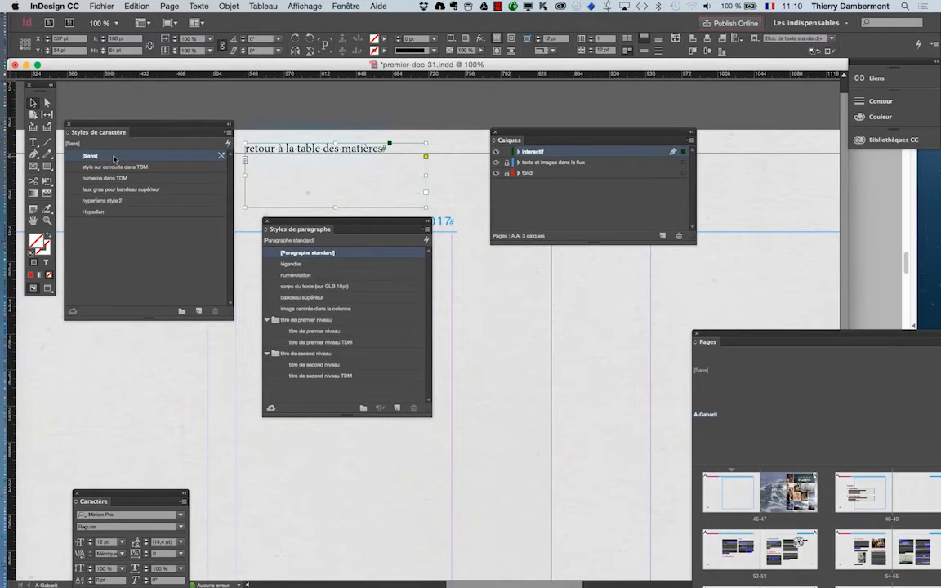
{"action": "left_click", "coordinate": [68, 124]}
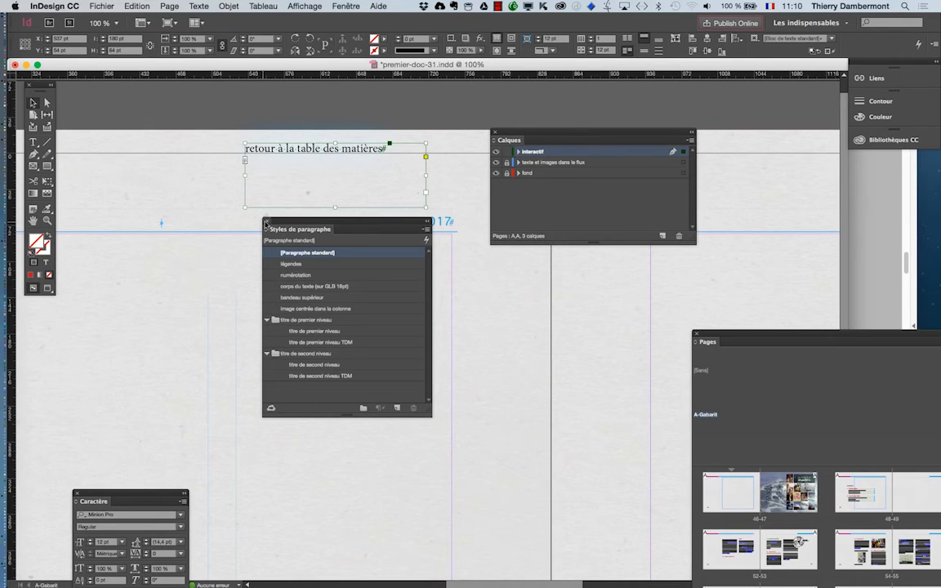